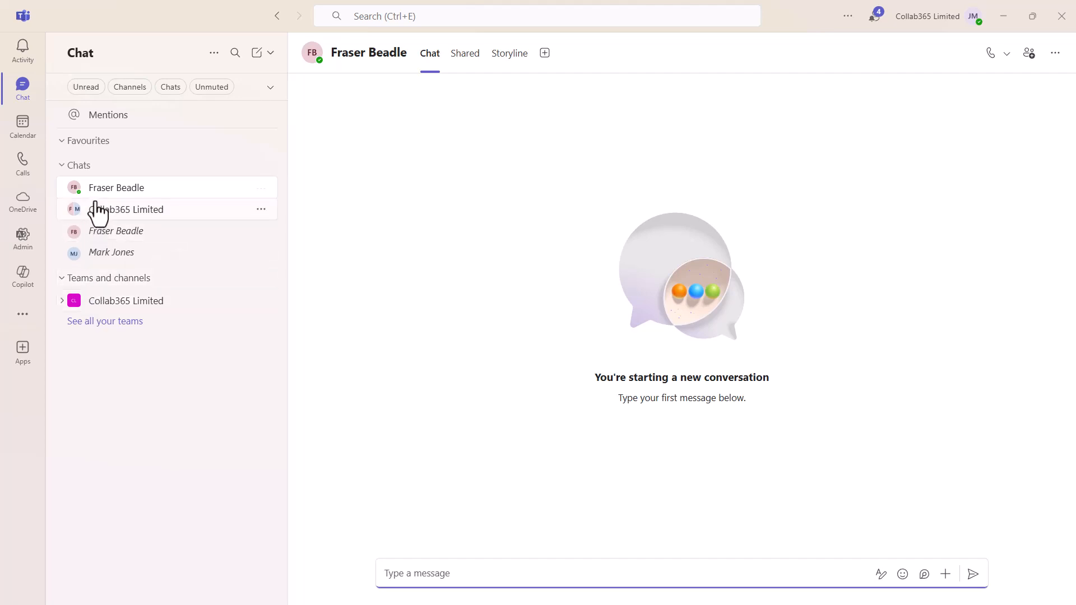
# Step: Switch the chats and channels view to Separate and dismiss the feedback survey
pyautogui.click(214, 54)
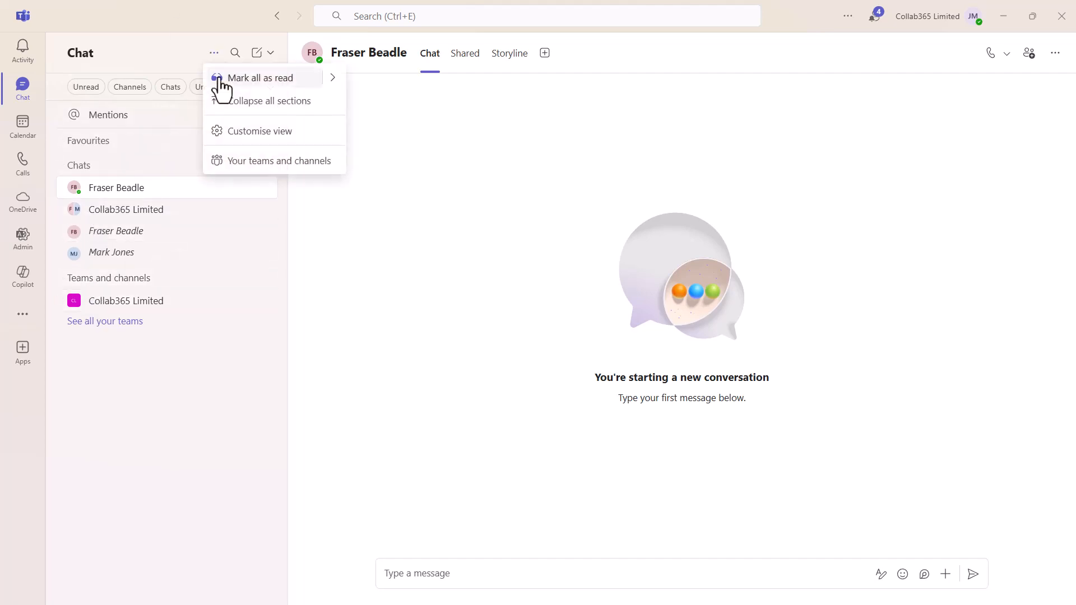
pyautogui.click(235, 133)
pyautogui.click(549, 195)
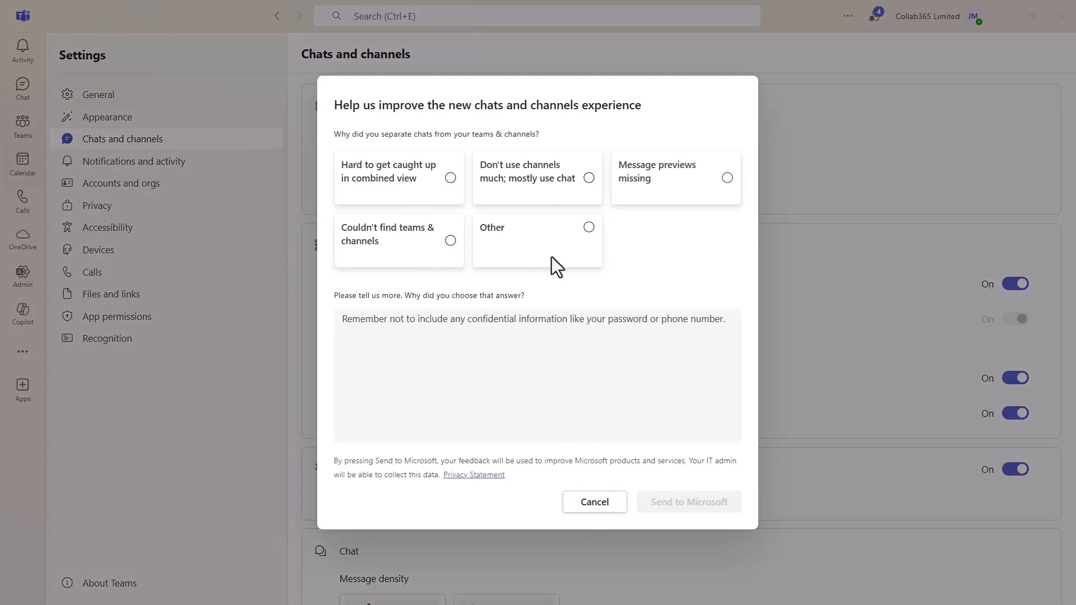
pyautogui.click(601, 502)
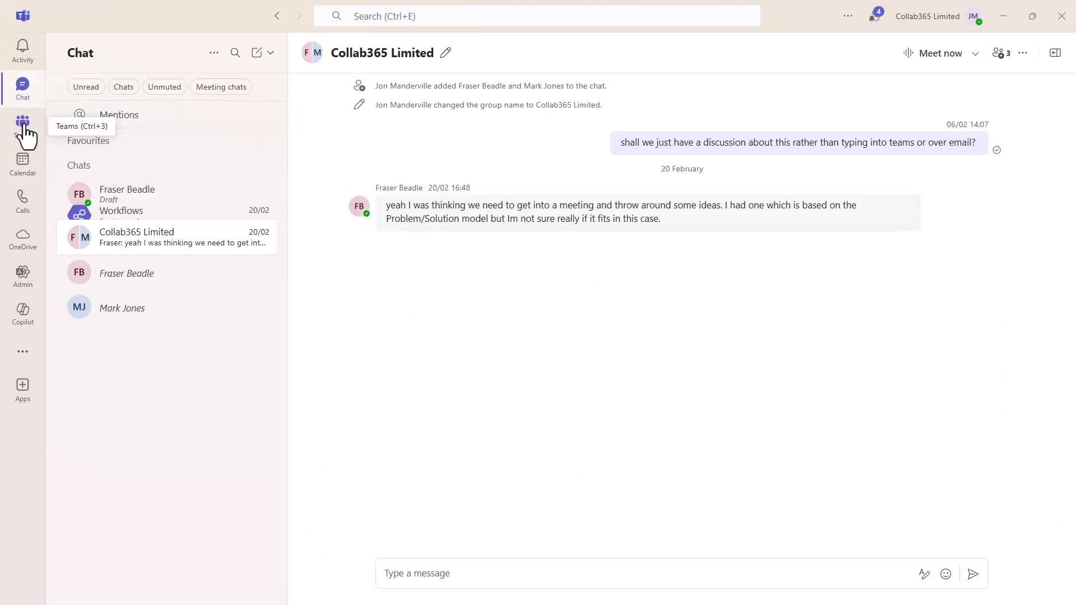
# Step: Switch the view back to Combined chats and channels and return to the chat list
pyautogui.click(24, 134)
pyautogui.click(26, 89)
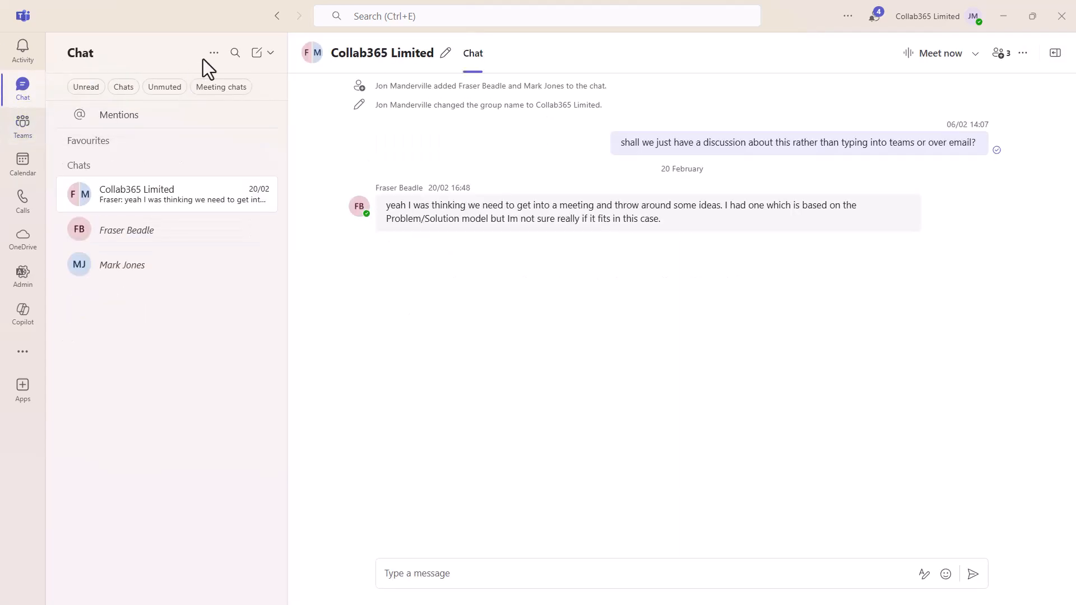
pyautogui.click(218, 53)
pyautogui.click(243, 131)
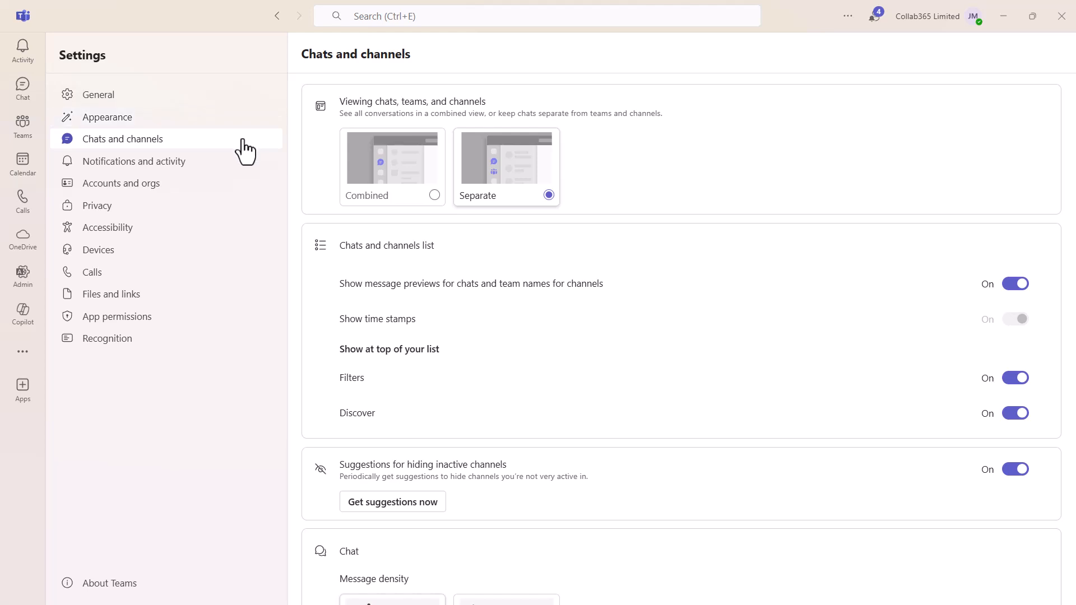
pyautogui.click(435, 195)
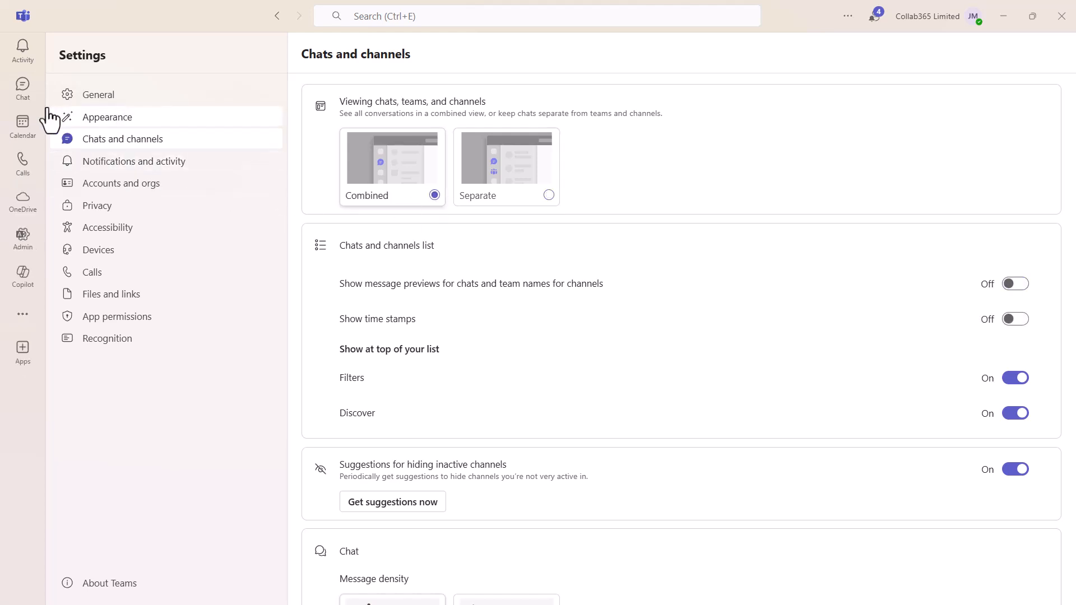
pyautogui.click(30, 95)
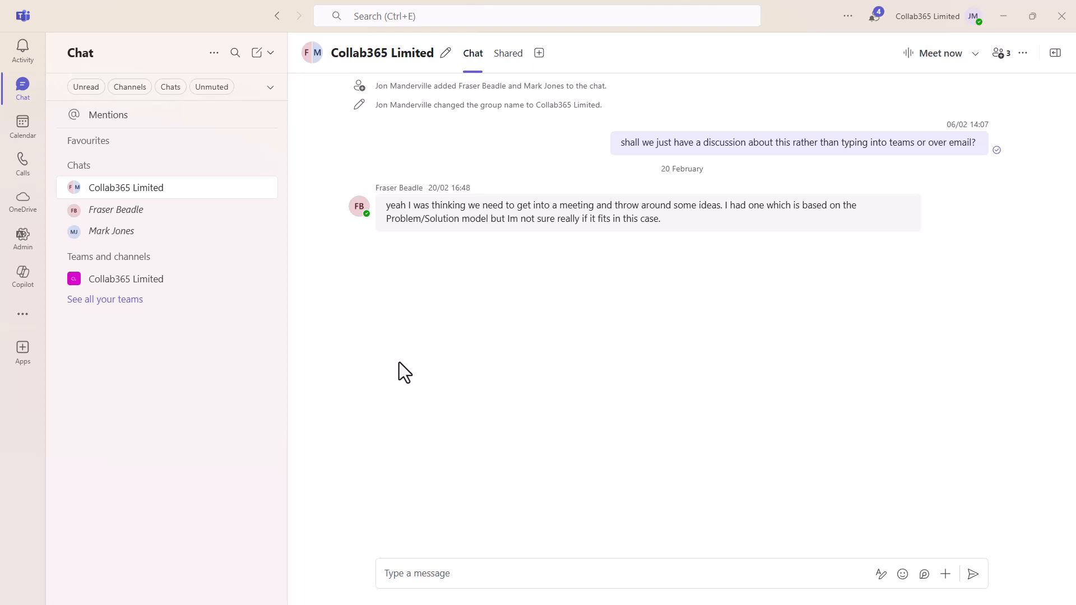
# Step: Expand Collab365 Limited, open its General channel, and show that channel's Workflows list
pyautogui.click(124, 280)
pyautogui.click(122, 302)
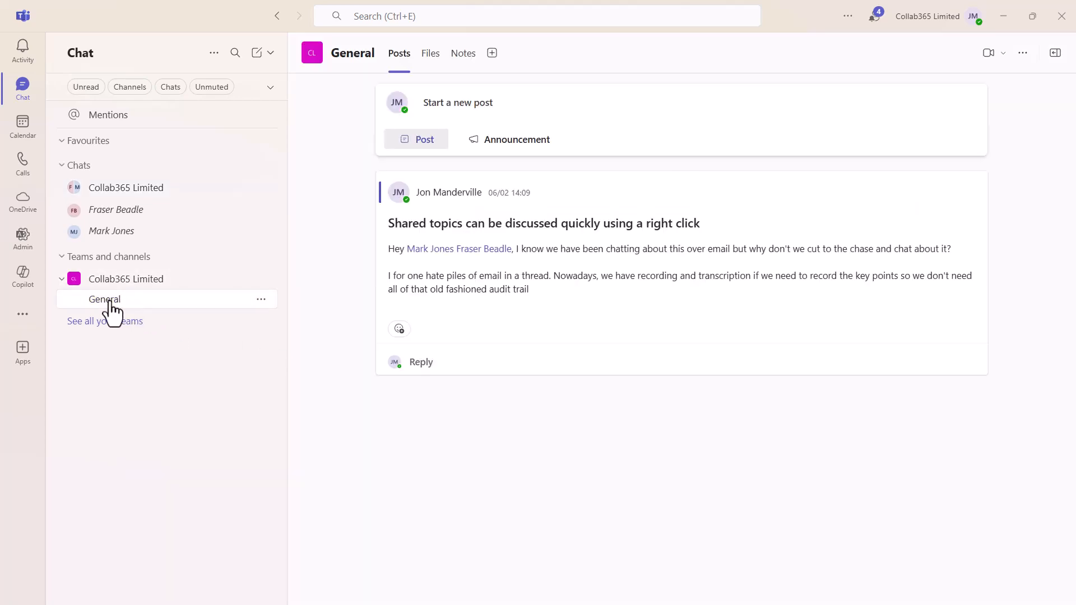
pyautogui.click(1022, 53)
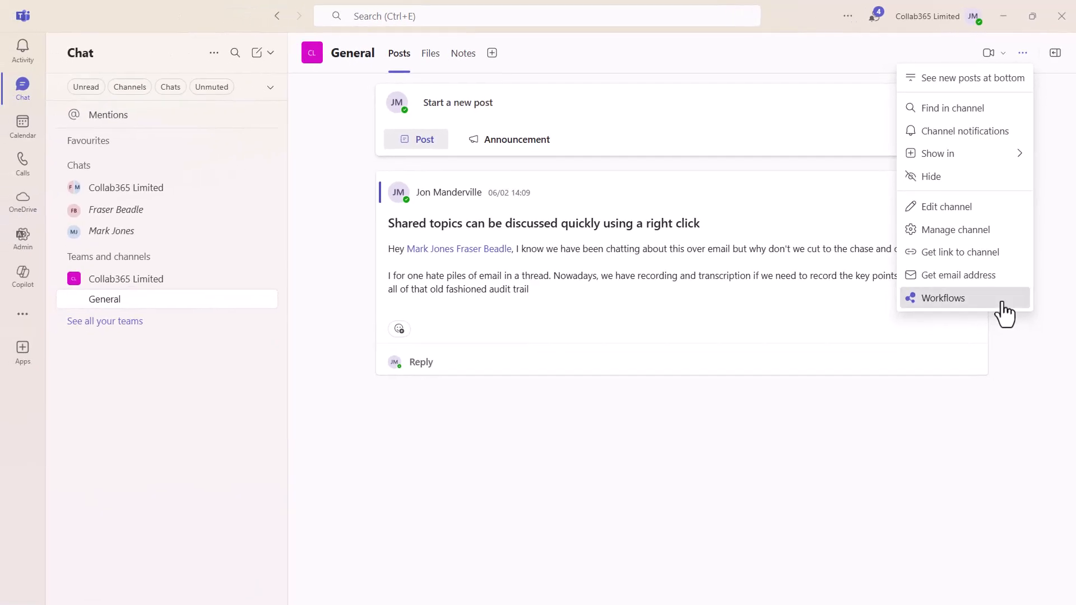
pyautogui.click(1003, 314)
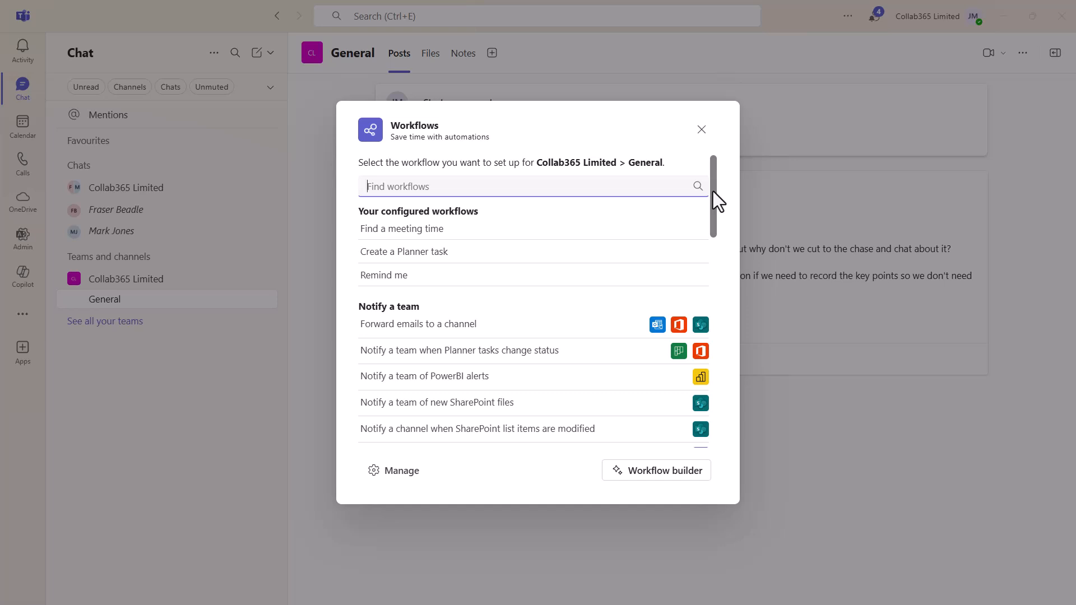
pyautogui.moveTo(713, 190)
pyautogui.mouseDown()
pyautogui.moveTo(712, 367)
pyautogui.moveTo(721, 177)
pyautogui.mouseUp()
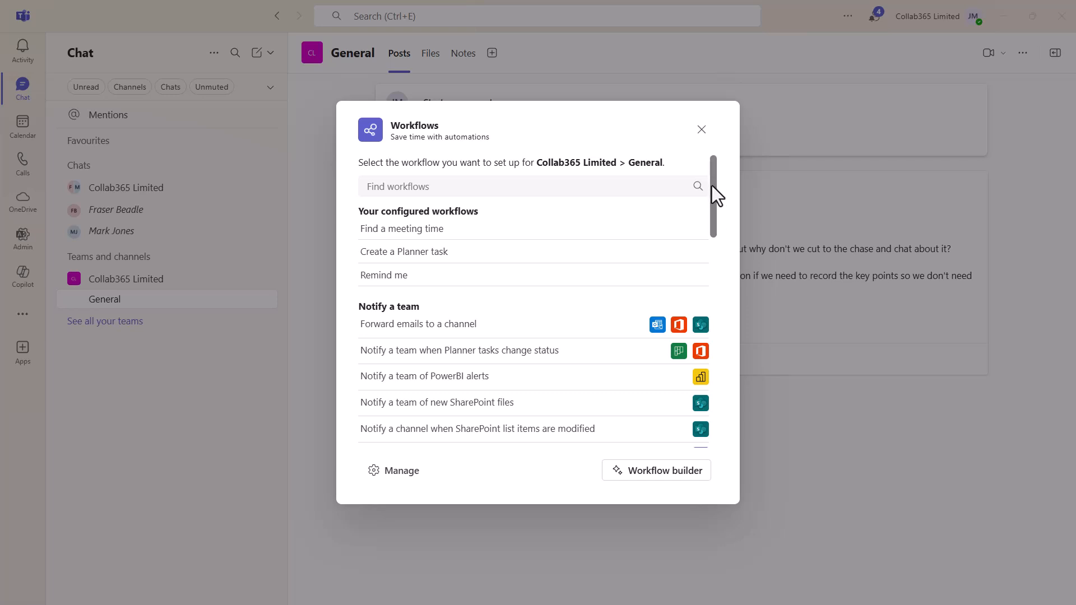
pyautogui.scroll(-1, 711, 191)
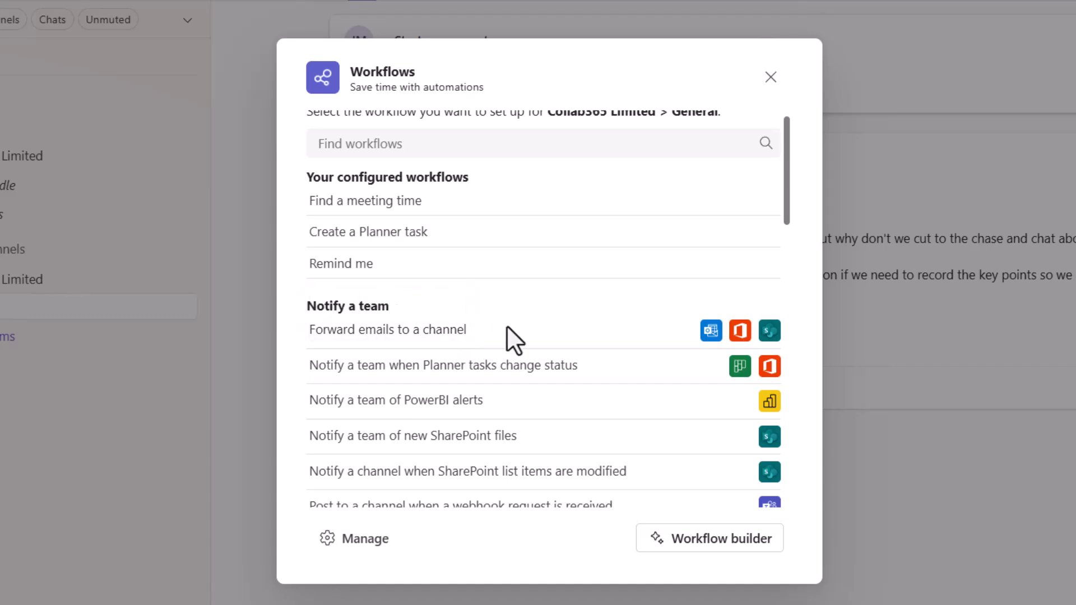
# Step: Add a Forward emails to a channel workflow with your own account as recipient, targeting General
pyautogui.click(507, 327)
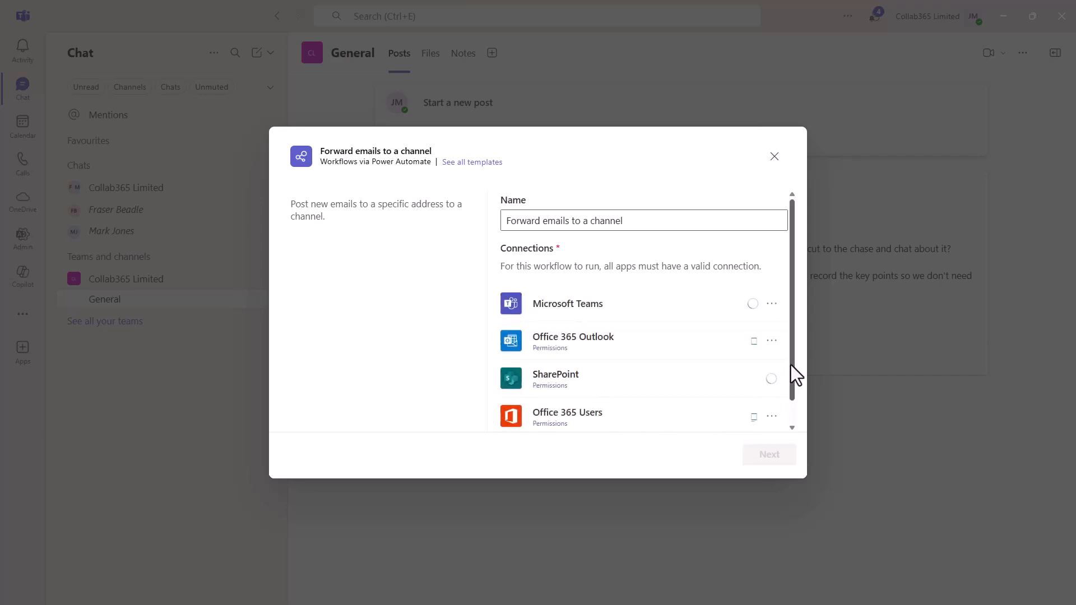
pyautogui.moveTo(792, 370); pyautogui.dragTo(793, 412)
pyautogui.click(779, 454)
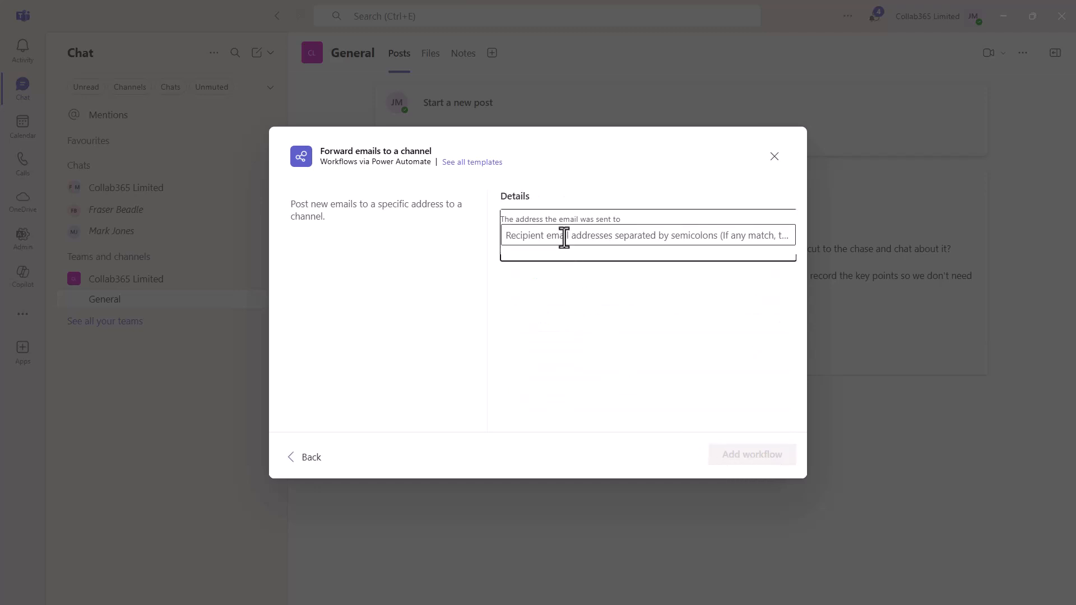
pyautogui.click(562, 236)
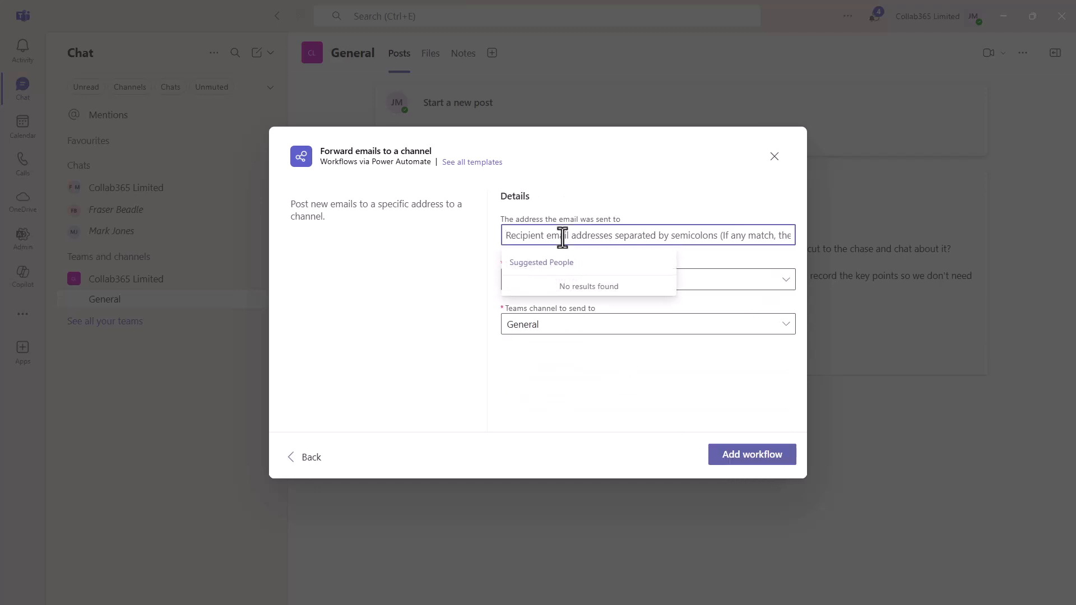
pyautogui.write('Jon Manderville')
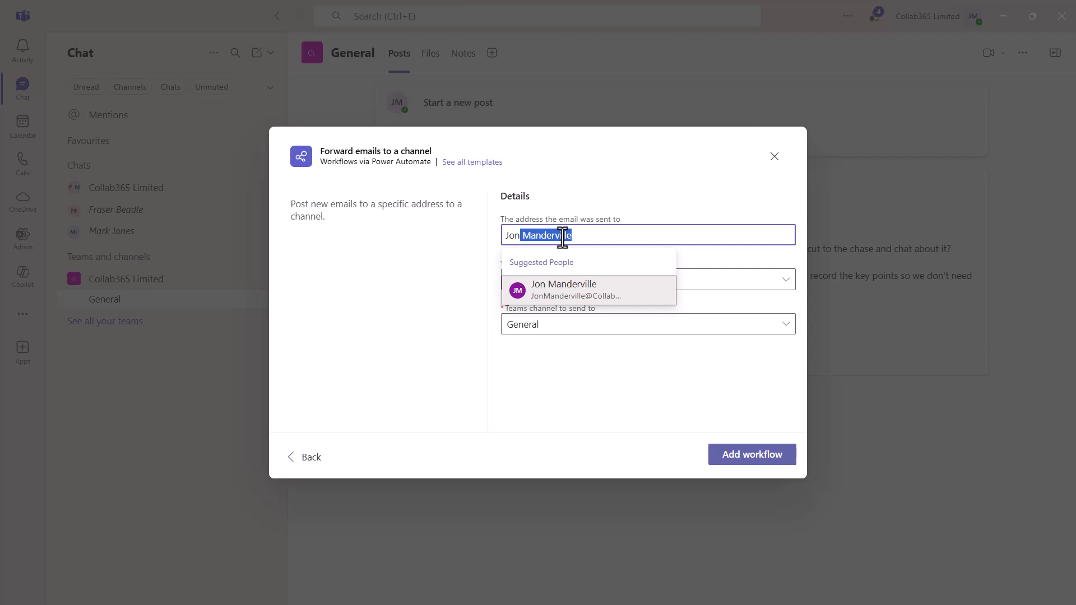
pyautogui.click(565, 292)
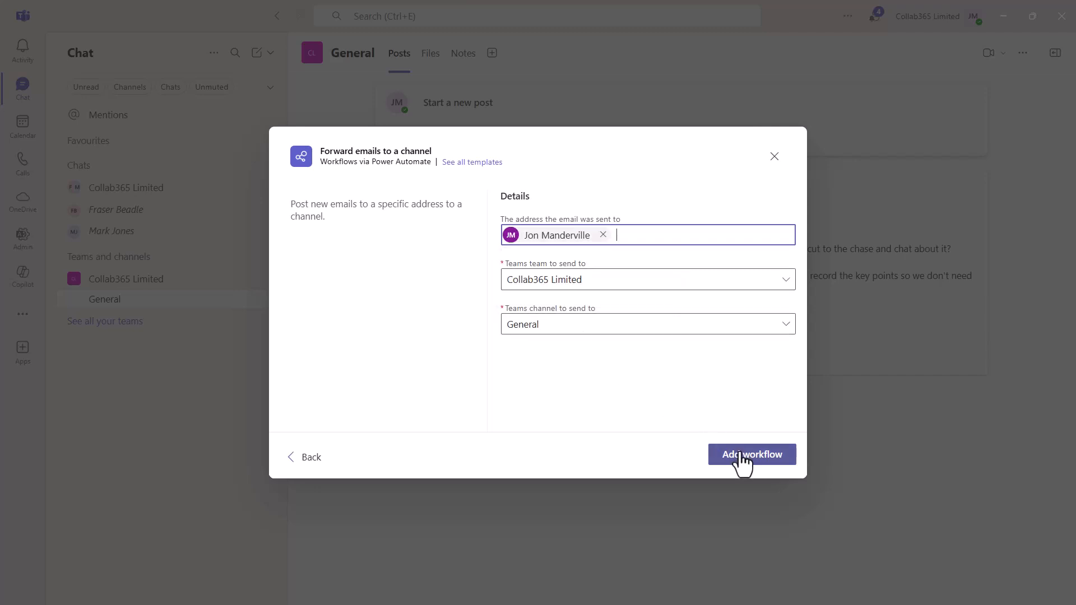
pyautogui.click(742, 461)
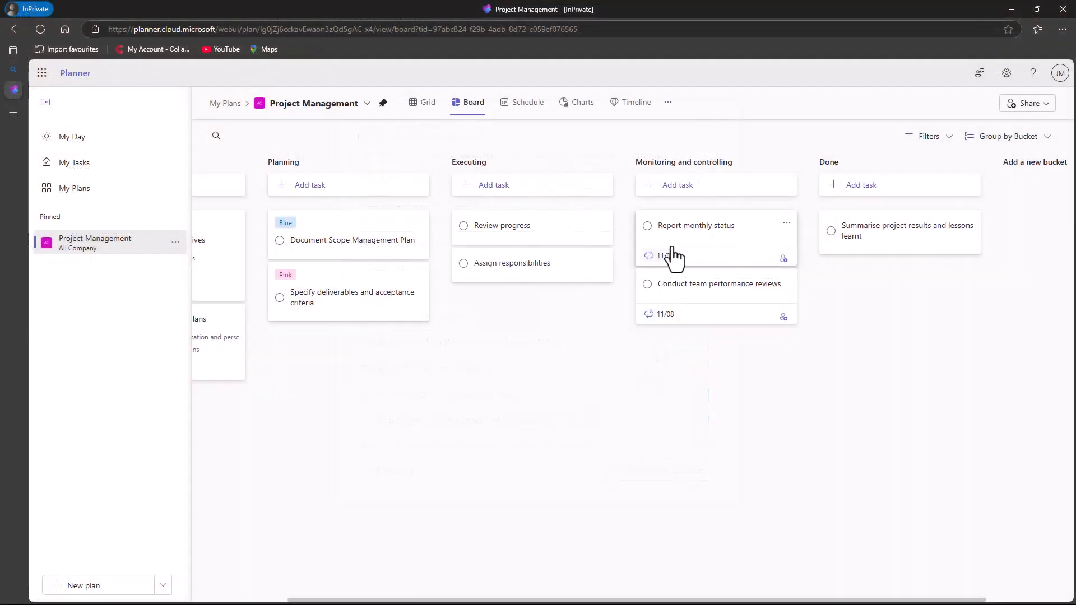
# Step: Drag the Report monthly status card from its bucket into Done on the Project Management board
pyautogui.moveTo(677, 247); pyautogui.dragTo(850, 241)
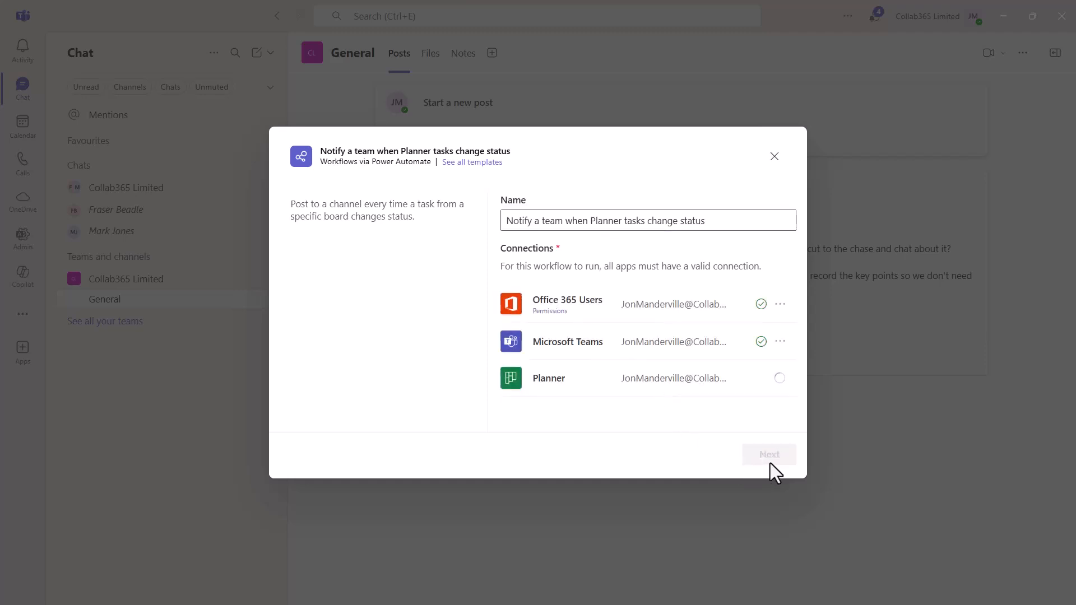
# Step: Set the Planner workflow to watch All Company's Project Management plan, then close the Workflows dialog
pyautogui.click(771, 455)
pyautogui.click(786, 235)
pyautogui.click(560, 320)
pyautogui.click(781, 282)
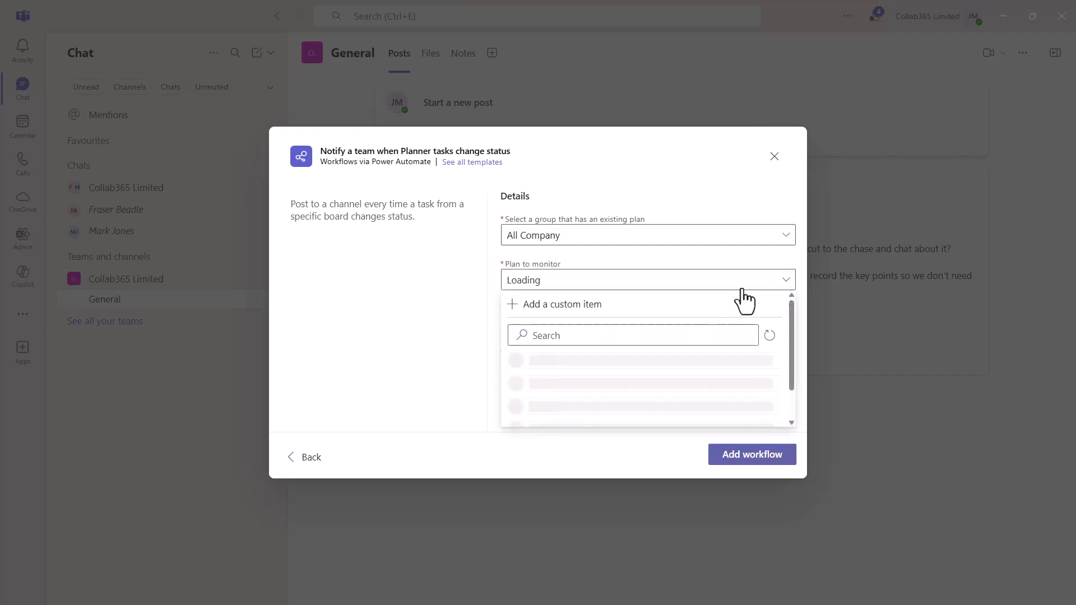
pyautogui.click(586, 365)
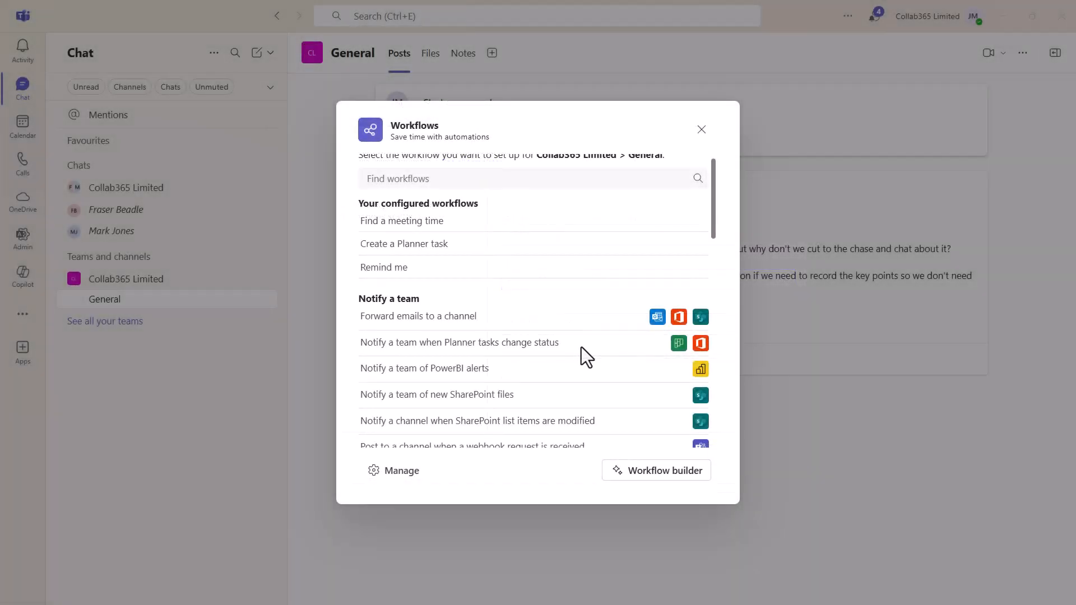
pyautogui.click(701, 129)
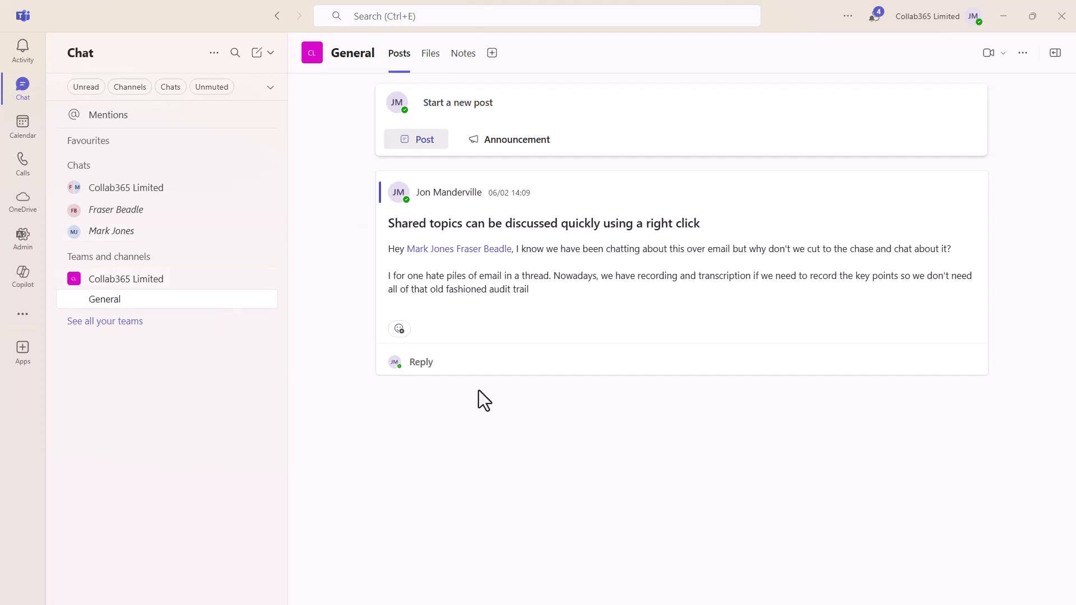
# Step: Open the Collab365 Limited group chat and show the latest message's More actions list
pyautogui.click(144, 215)
pyautogui.click(131, 252)
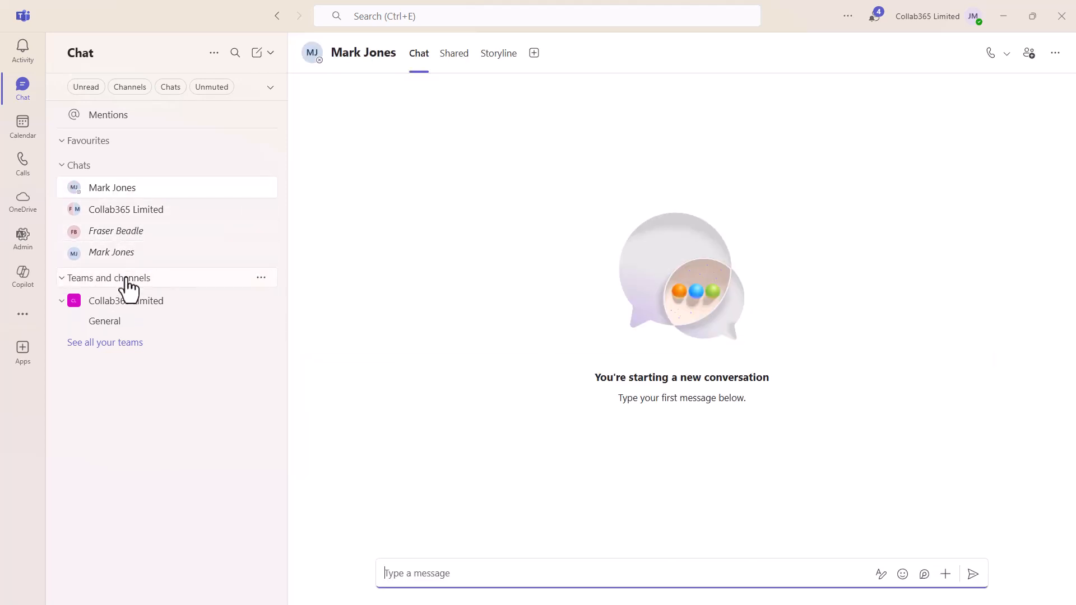
pyautogui.click(119, 211)
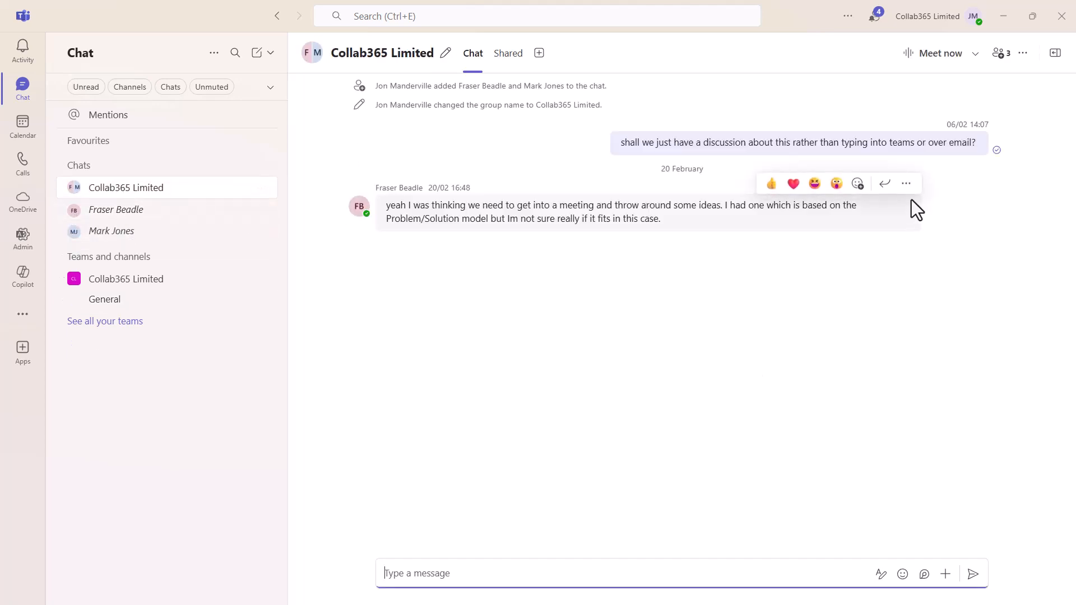
pyautogui.click(906, 185)
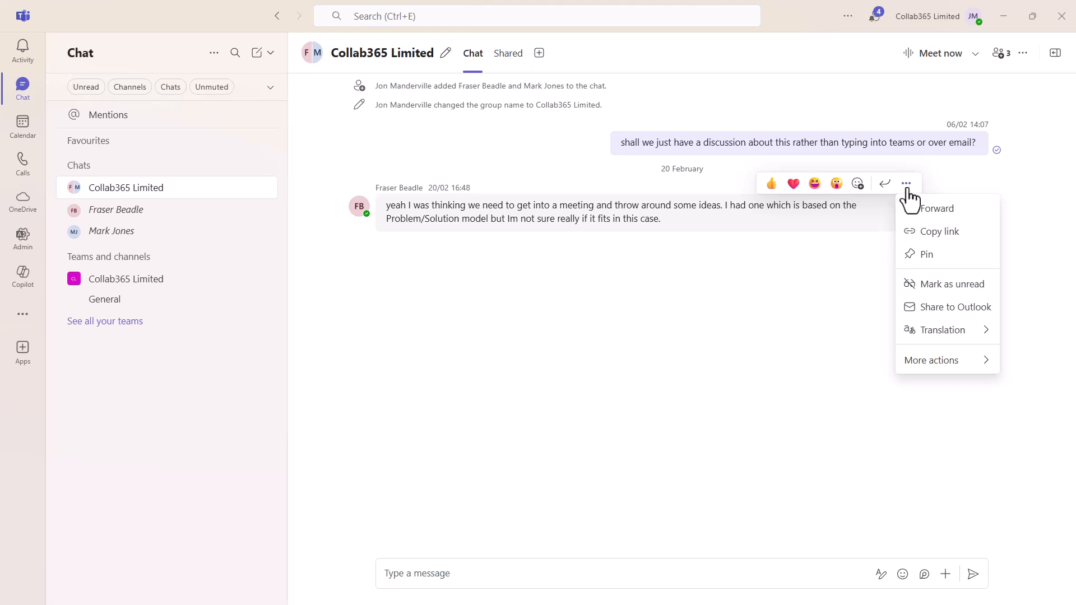
pyautogui.click(929, 361)
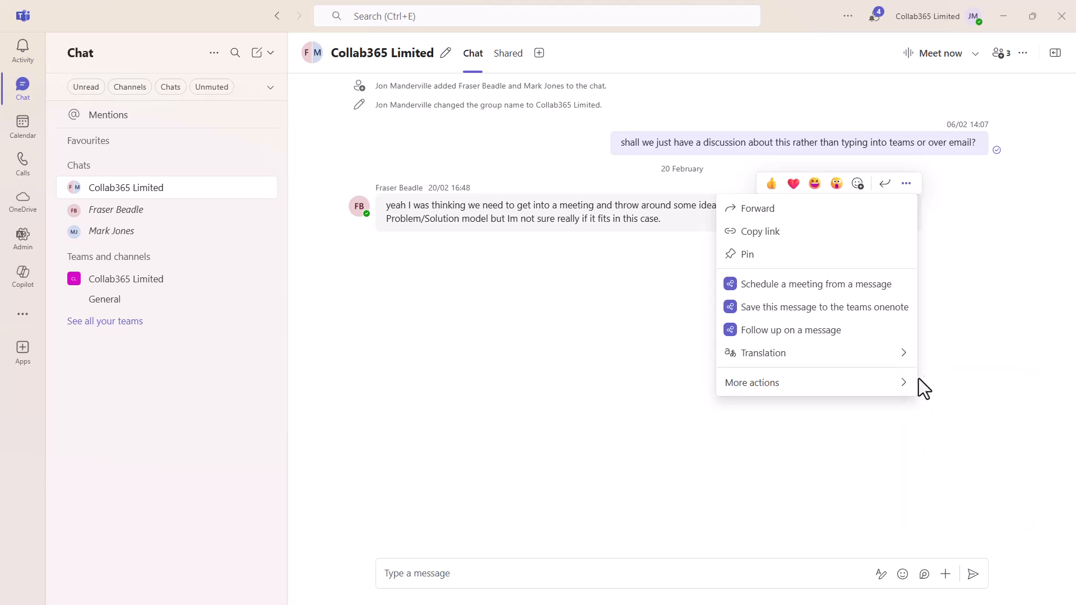
pyautogui.moveTo(898, 387)
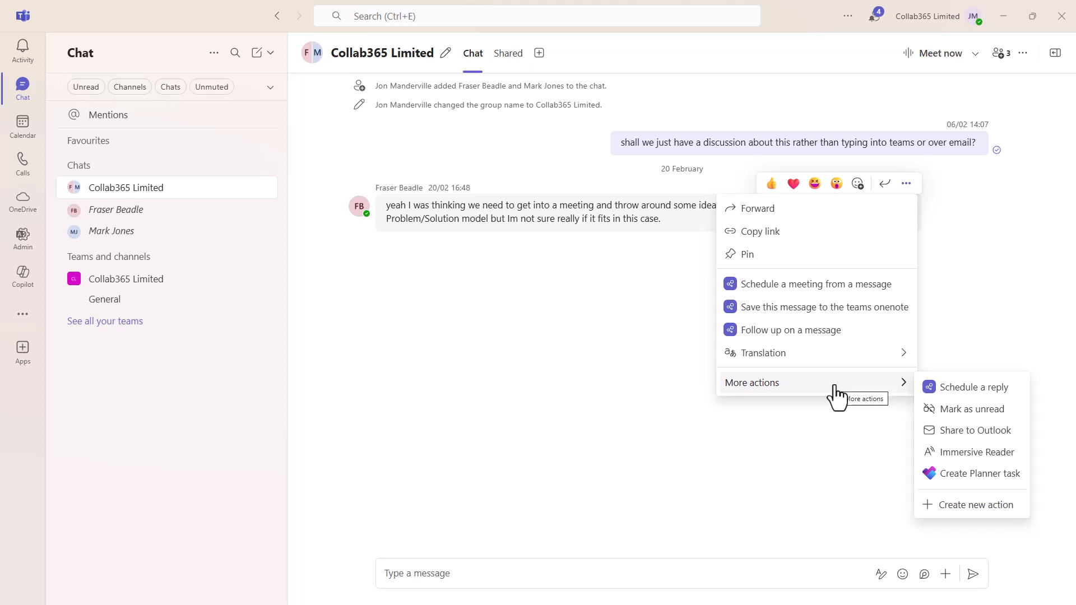
# Step: Start a new message action and scroll the Workflows dialog to Editor's picks and All templates
pyautogui.click(961, 505)
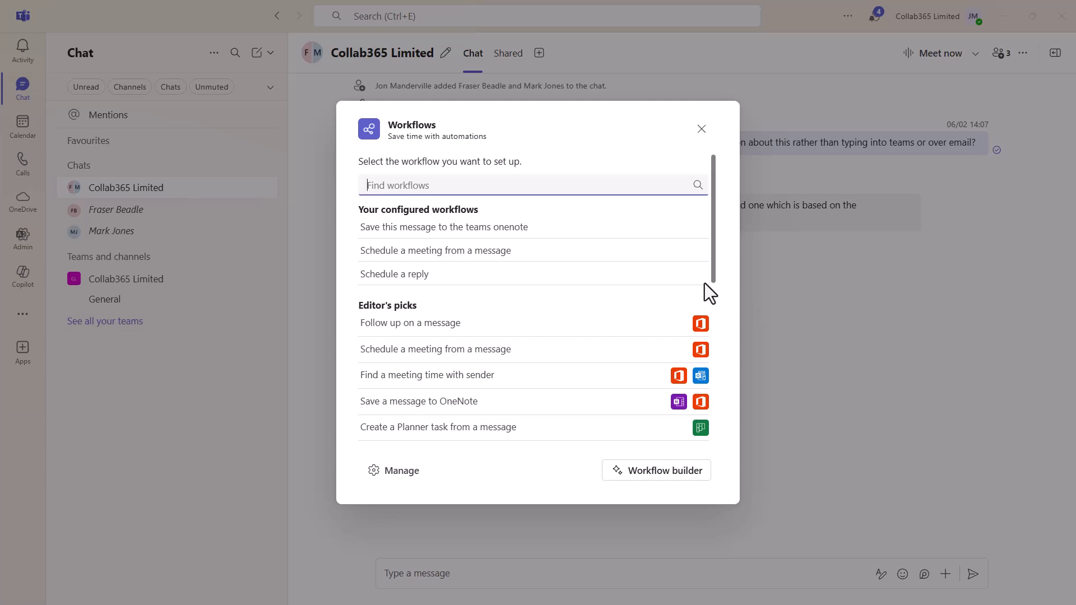
pyautogui.click(467, 204)
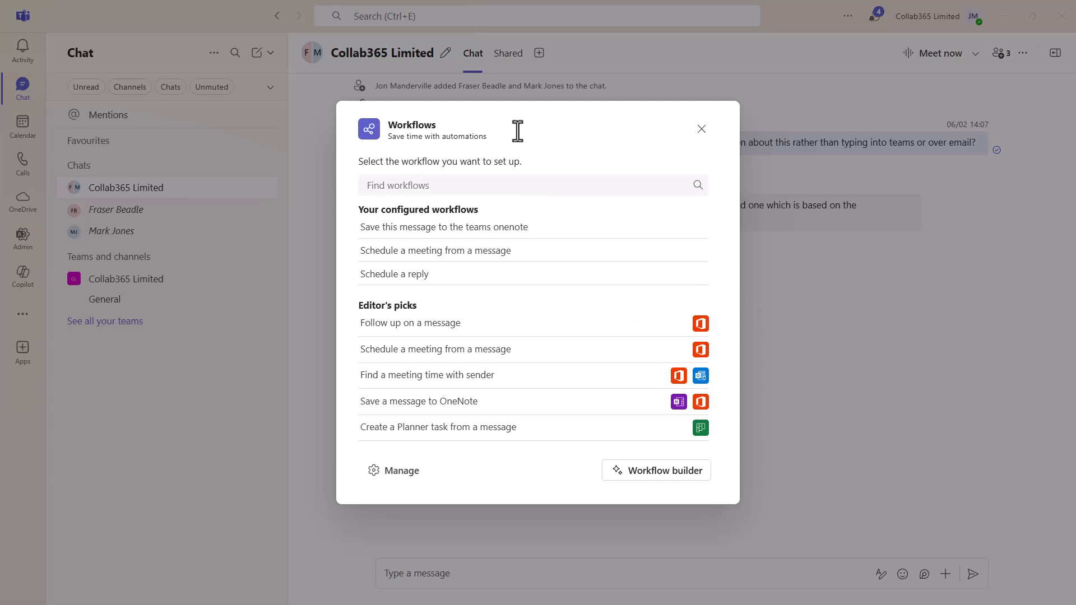
pyautogui.moveTo(715, 230); pyautogui.dragTo(719, 280)
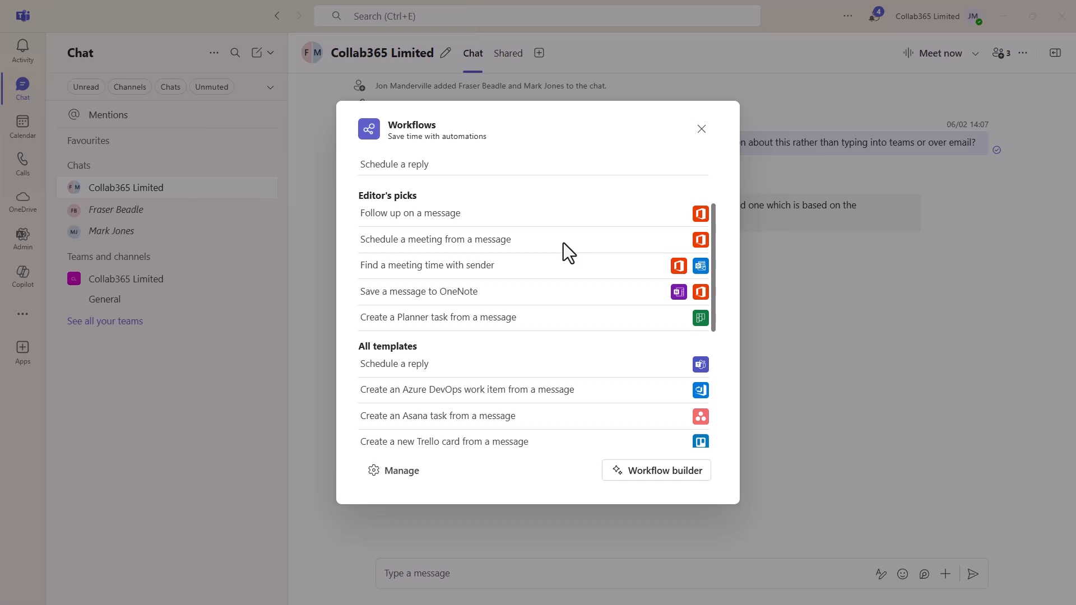
# Step: Configure Schedule a meeting from a message to use Calendar and GMT Standard Time
pyautogui.click(563, 243)
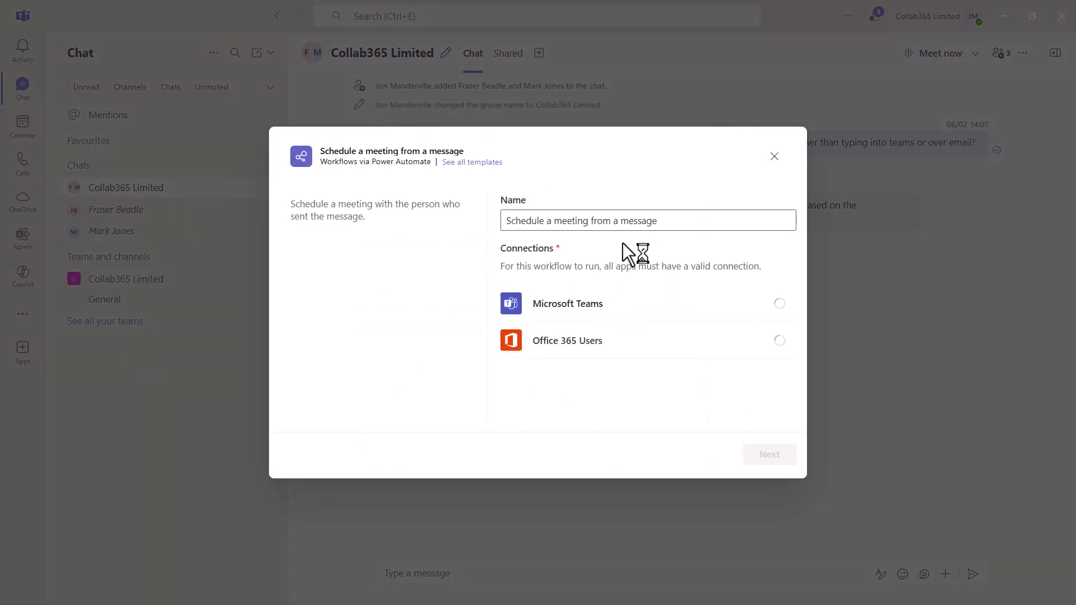
pyautogui.click(769, 458)
pyautogui.click(789, 238)
pyautogui.click(647, 344)
pyautogui.click(784, 281)
pyautogui.click(612, 336)
pyautogui.write('gmt')
pyautogui.click(662, 367)
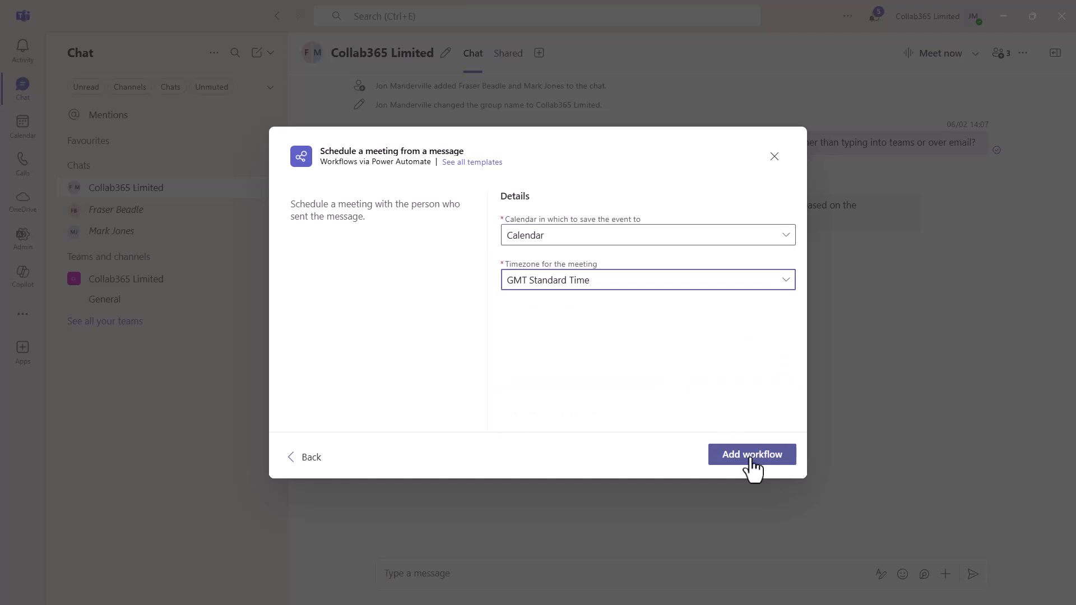
# Step: Add the workflow, try it on the message, and close the meeting form unsubmitted
pyautogui.click(750, 458)
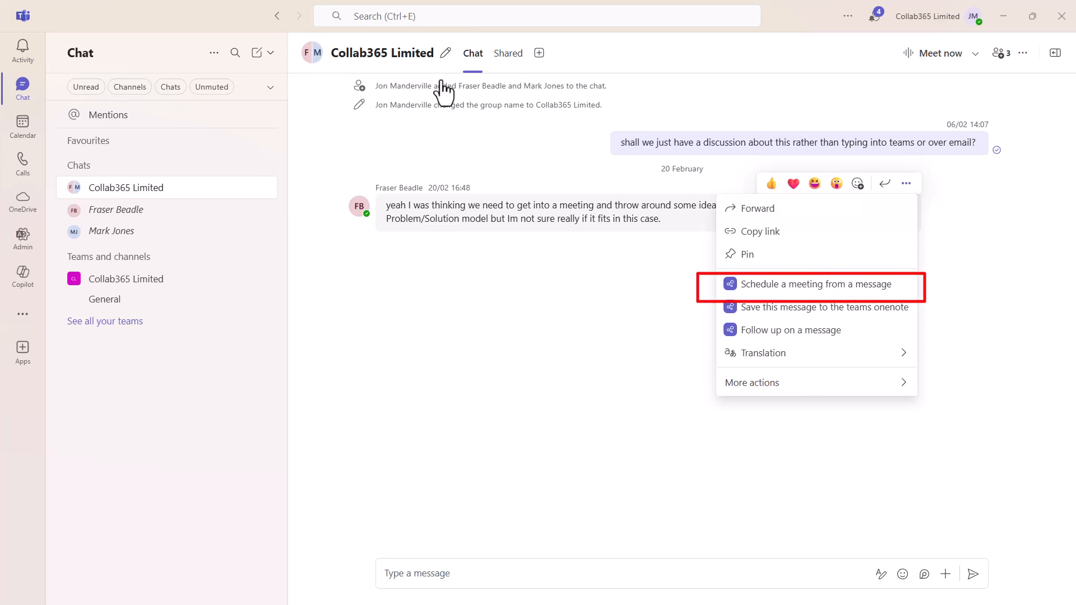
pyautogui.click(811, 285)
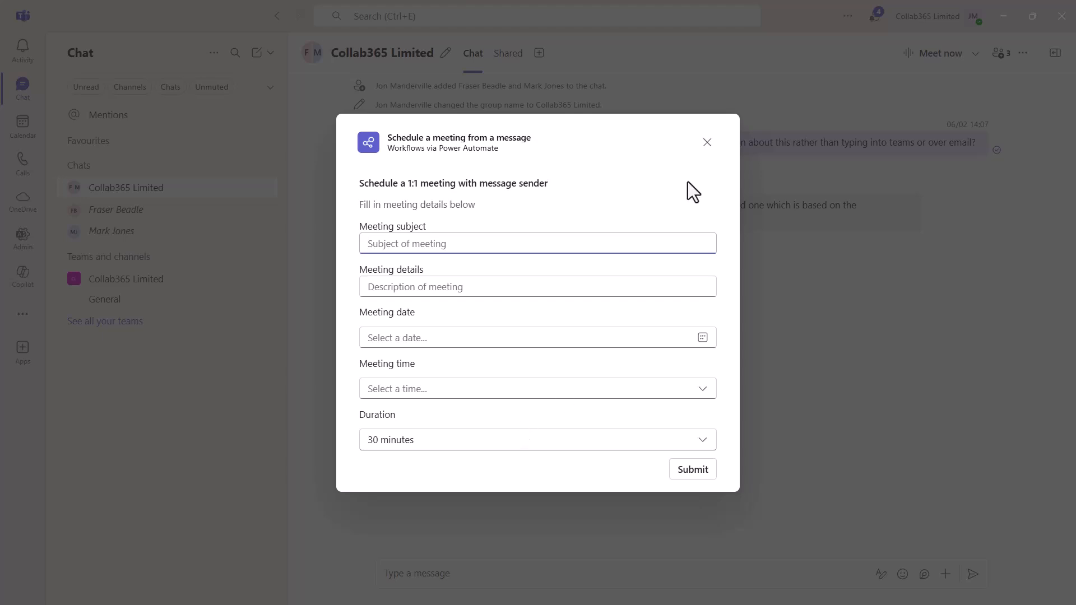
pyautogui.click(707, 143)
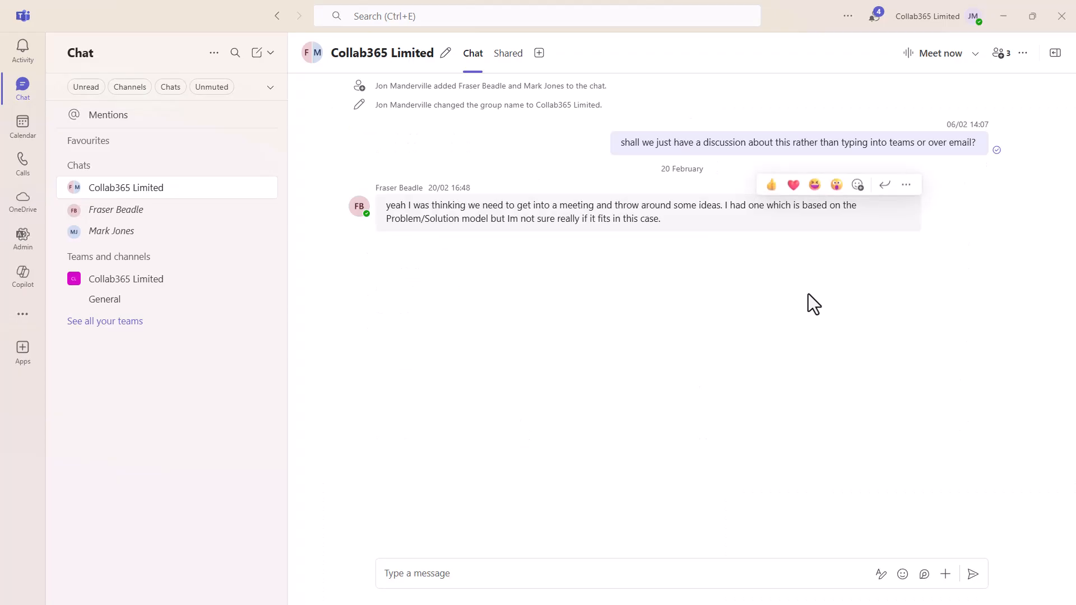
# Step: Reopen the message's Create new action dialog and scroll through templates like Azure DevOps, Asana, Trello, Slack
pyautogui.click(905, 185)
pyautogui.moveTo(824, 384)
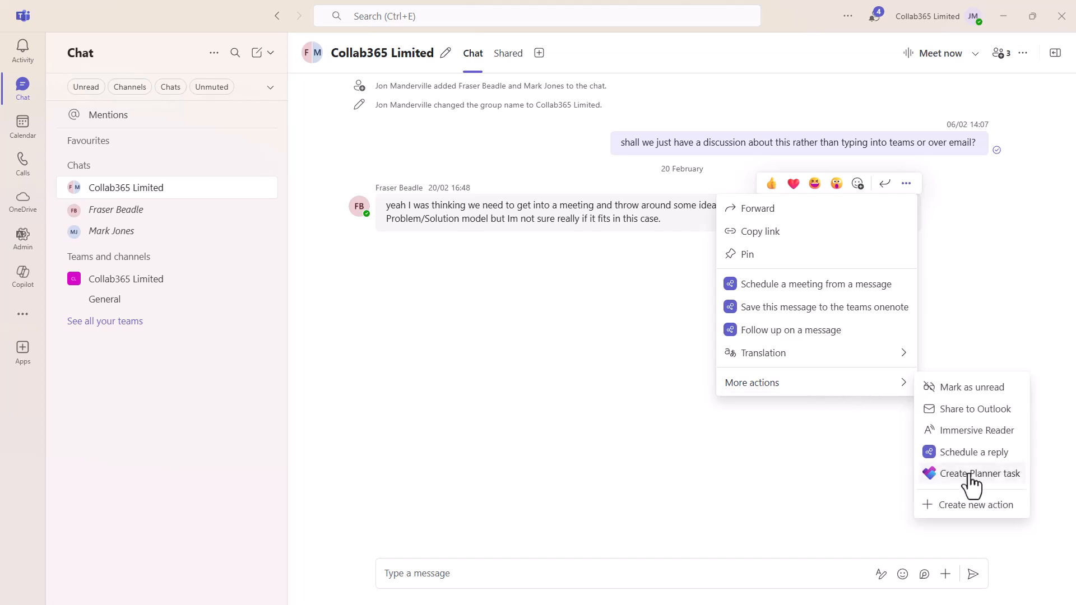
pyautogui.click(979, 505)
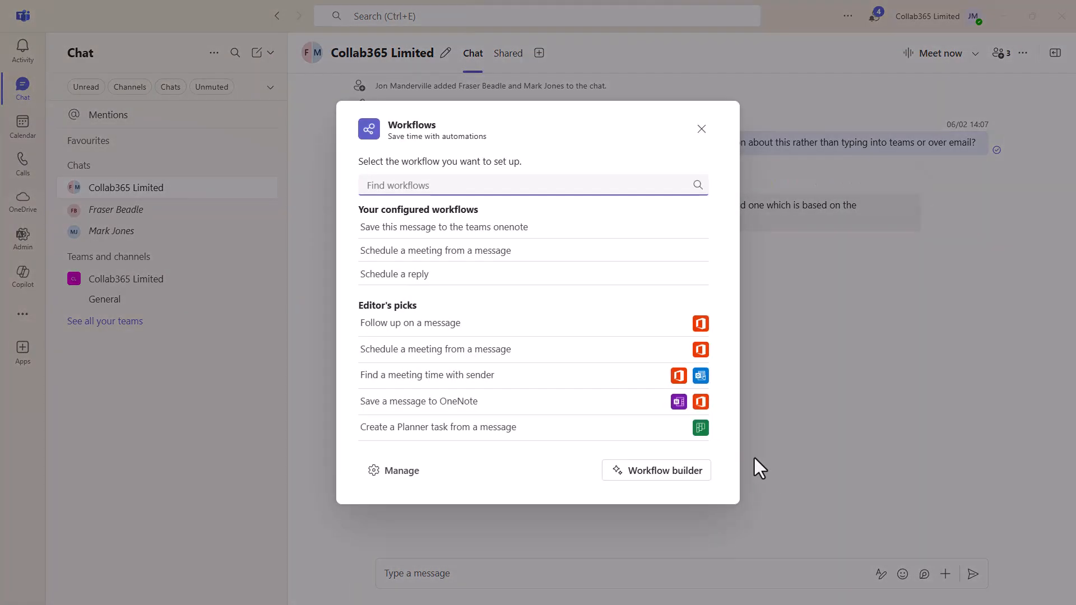
pyautogui.scroll(-3, 580, 383)
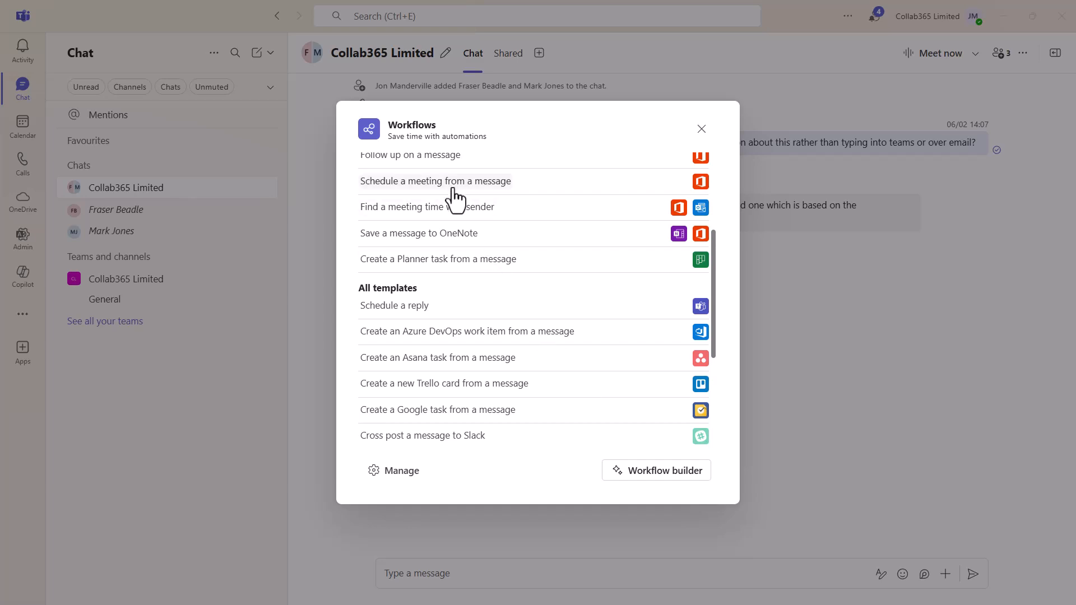
pyautogui.scroll(-3, 466, 301)
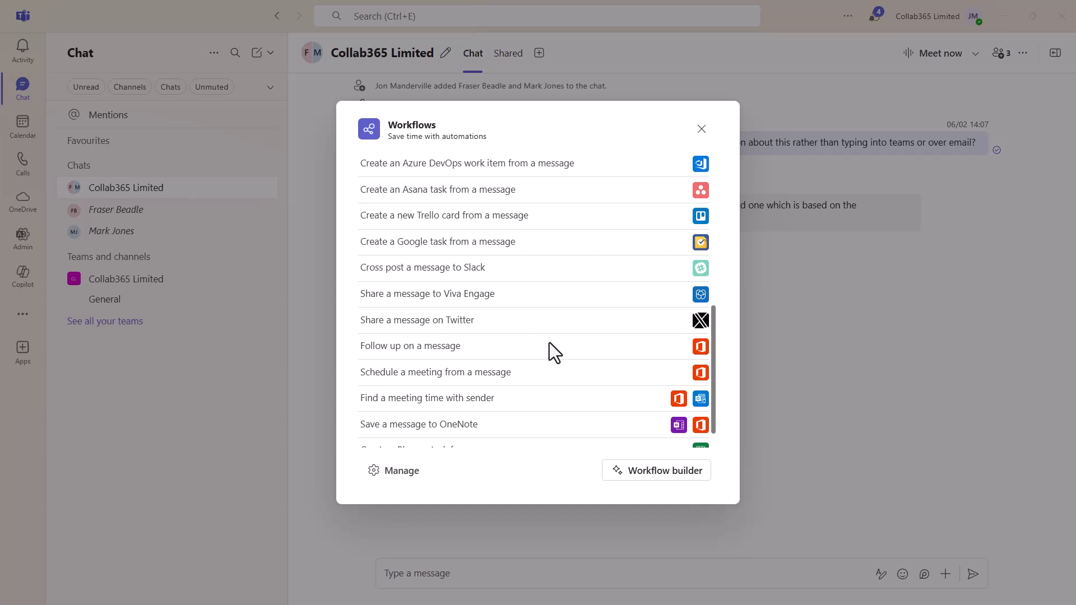
# Step: Choose Manage to open the Workflows app Home listing all four flows switched On
pyautogui.click(401, 470)
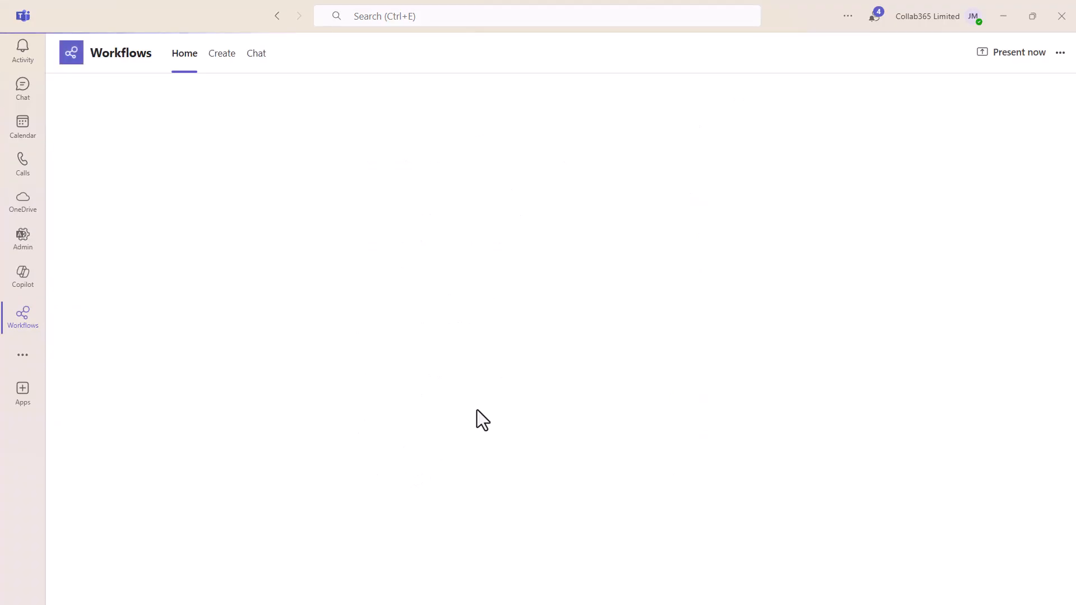